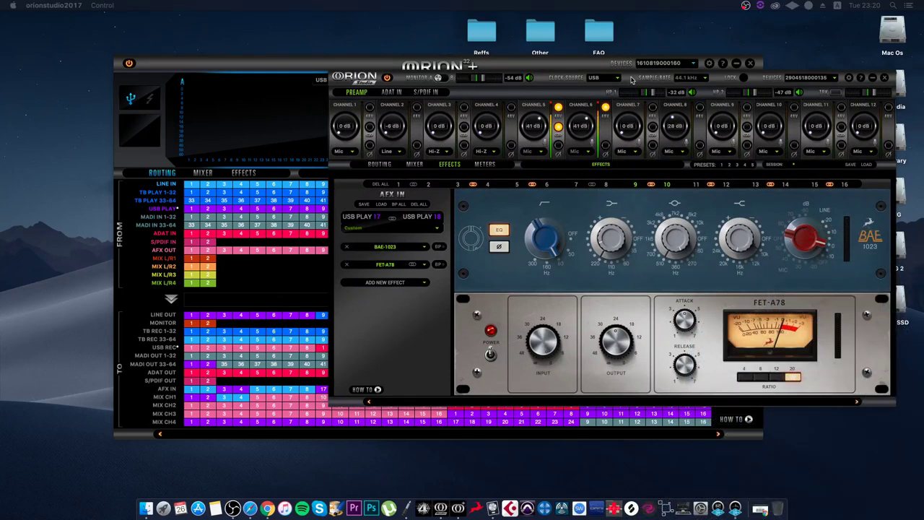
Step: Open the mic modeling for preamp channel 5 and try the Berlin 47 FT and Berlin 67 microphone models
left_click_drag(631, 81, 607, 81)
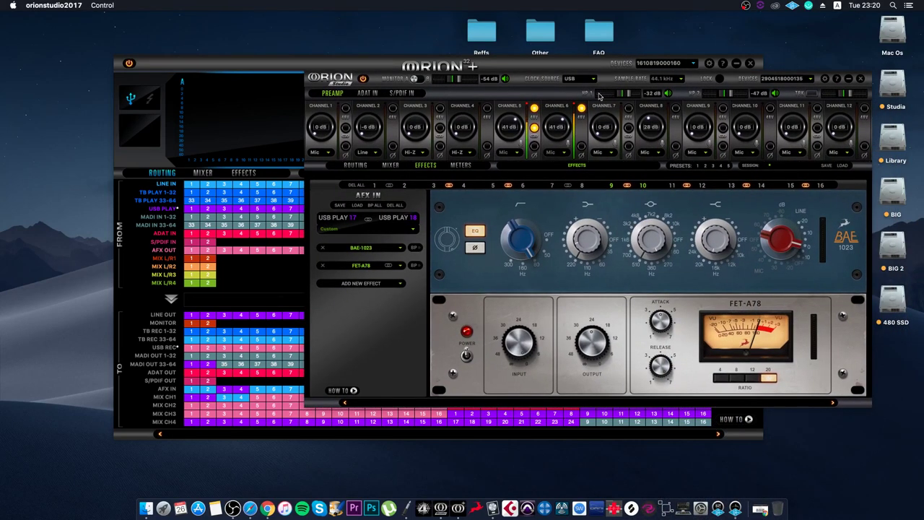
left_click(522, 144)
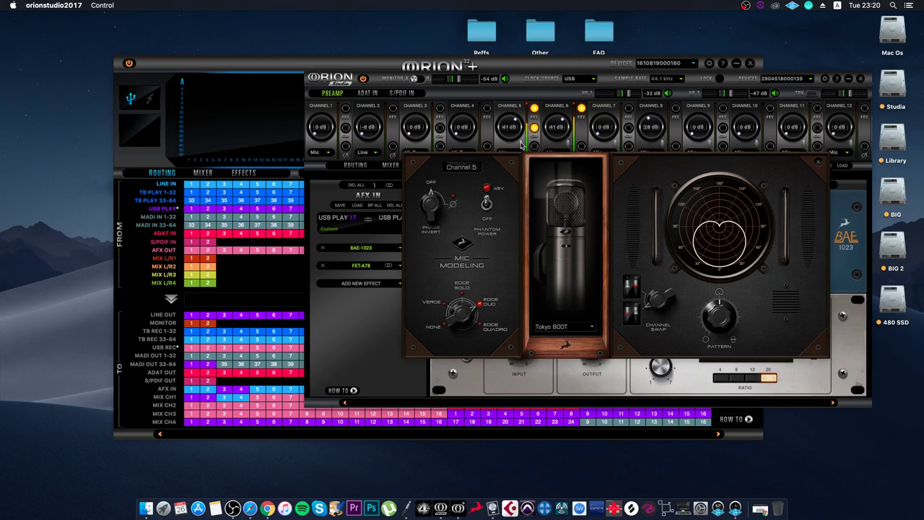
left_click(564, 327)
left_click(562, 341)
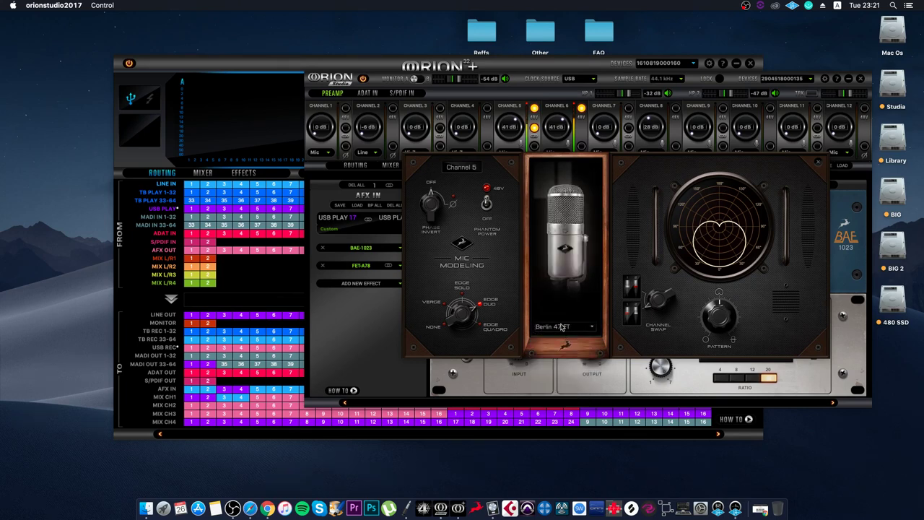
scroll(567, 330, "down", 1)
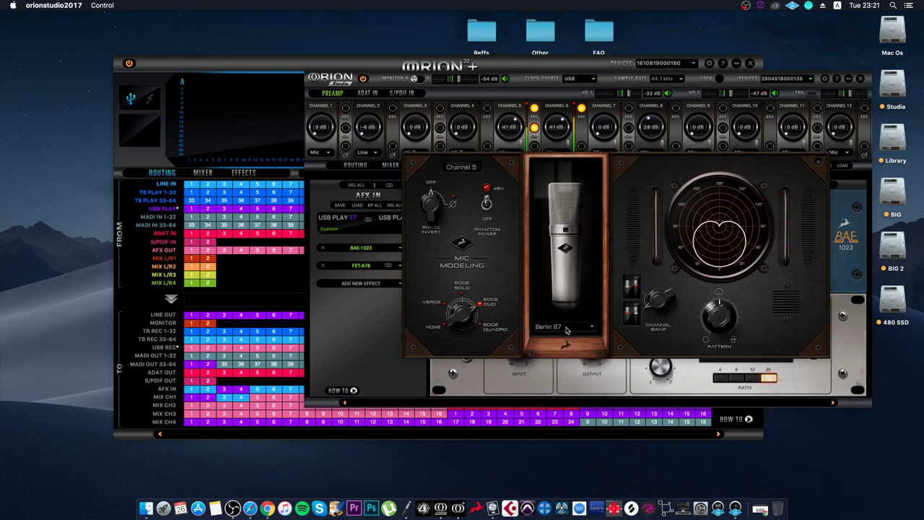
Step: Try the Berlin 49T and Berlin 57 models on channel 5, return to Tokyo 800T, and put the Orion Studio panel away
left_click(568, 330)
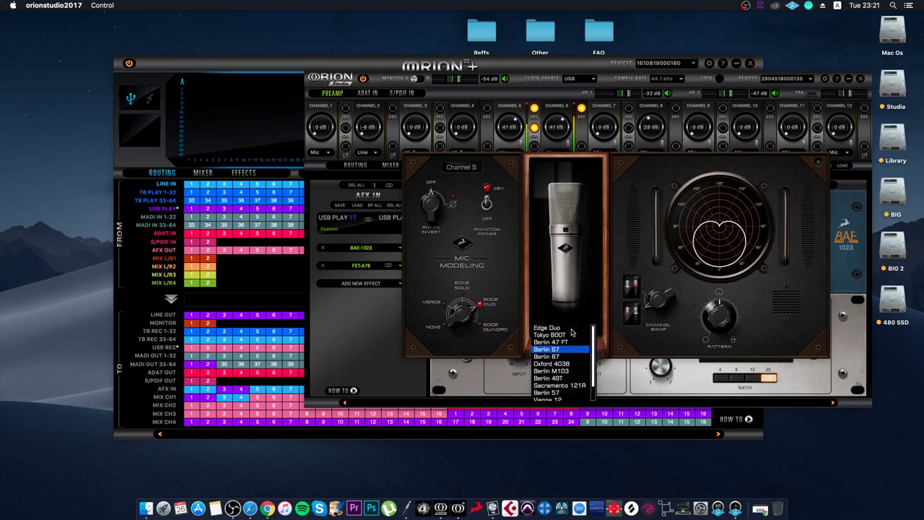
left_click(561, 378)
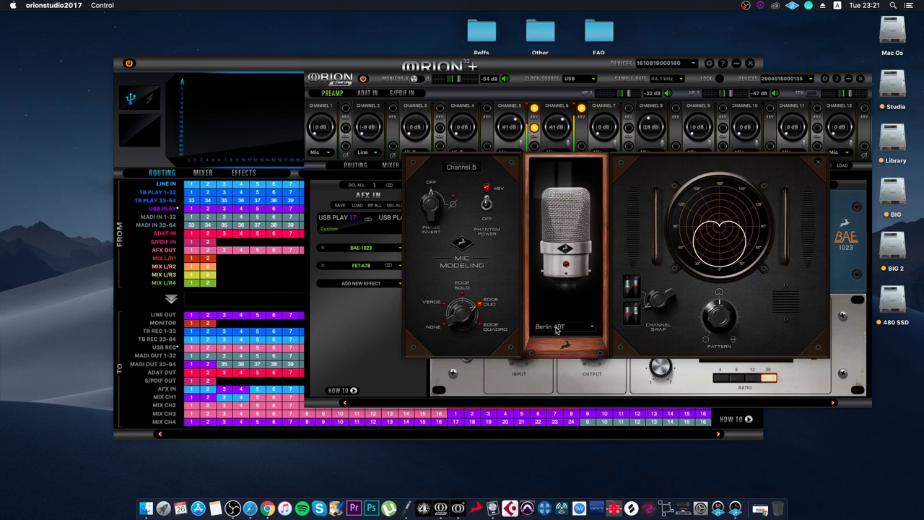
left_click(557, 329)
left_click(564, 379)
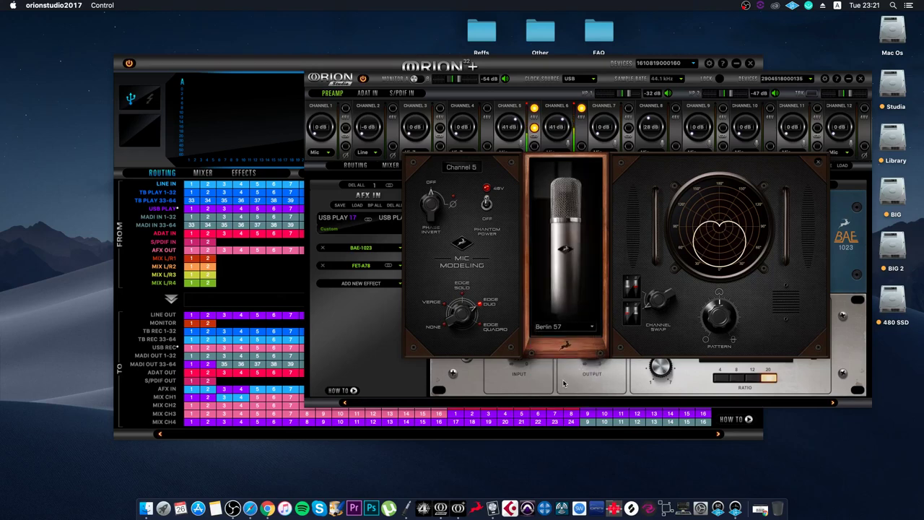
left_click(564, 329)
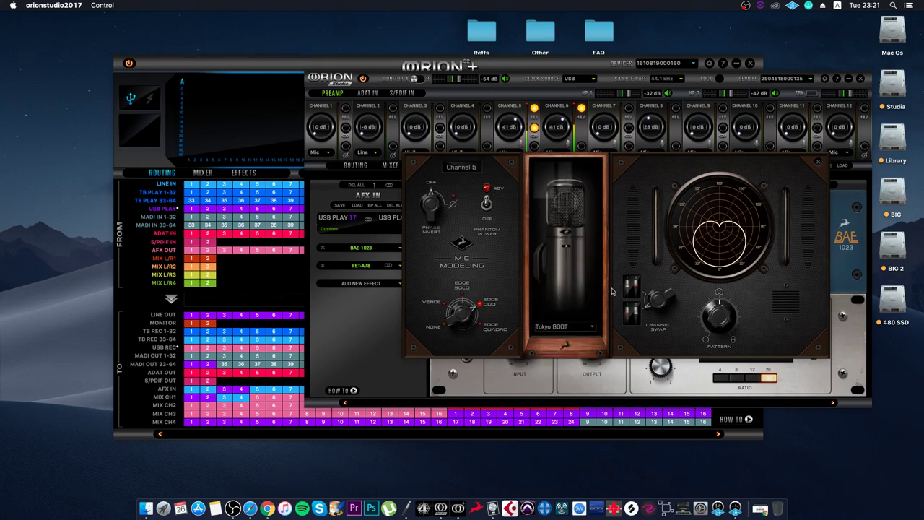
left_click(820, 162)
left_click(850, 80)
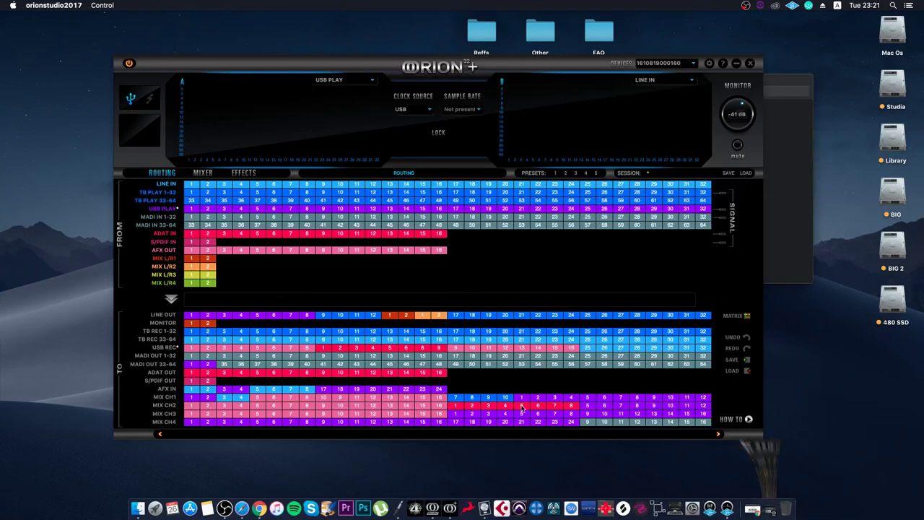
Step: Switch to Logic Pro X and create a new project with one audio track using Input 5
left_click(484, 508)
left_click(77, 5)
left_click(84, 16)
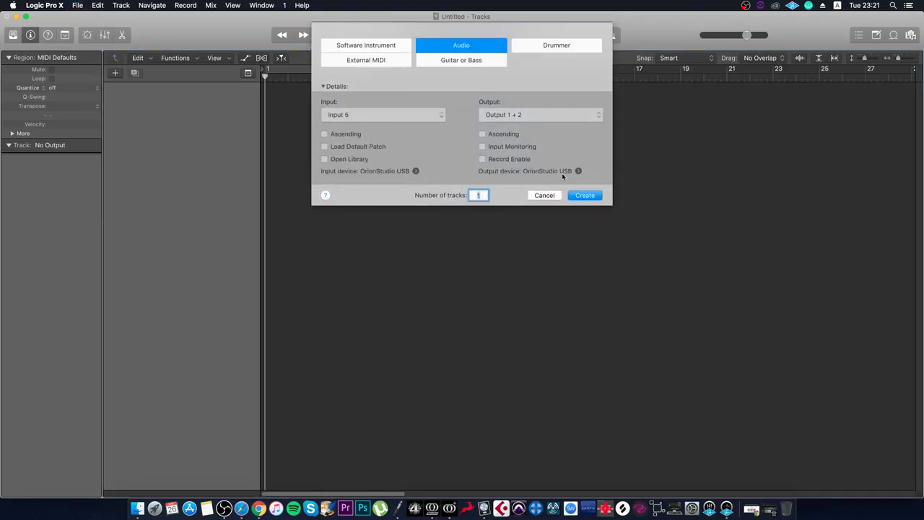
key("Return")
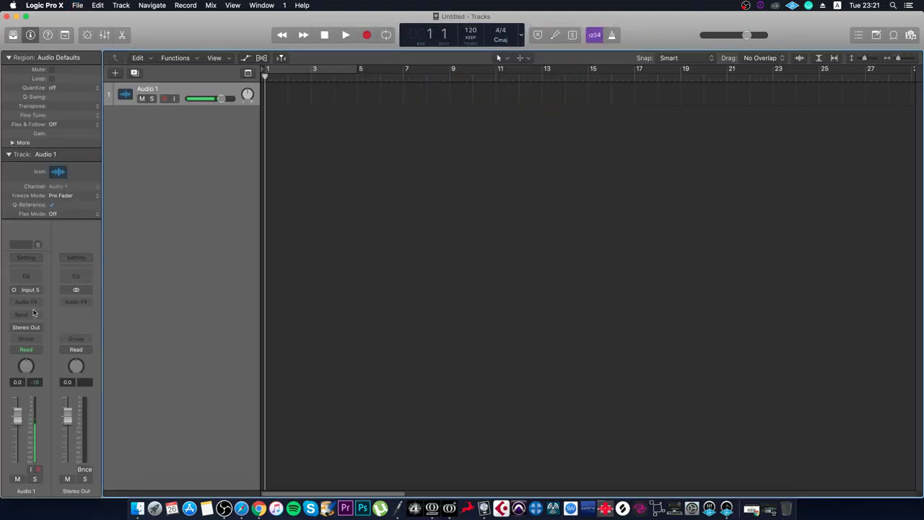
Step: Make the Audio 1 channel strip stereo and set its input to No Input
left_click(14, 290)
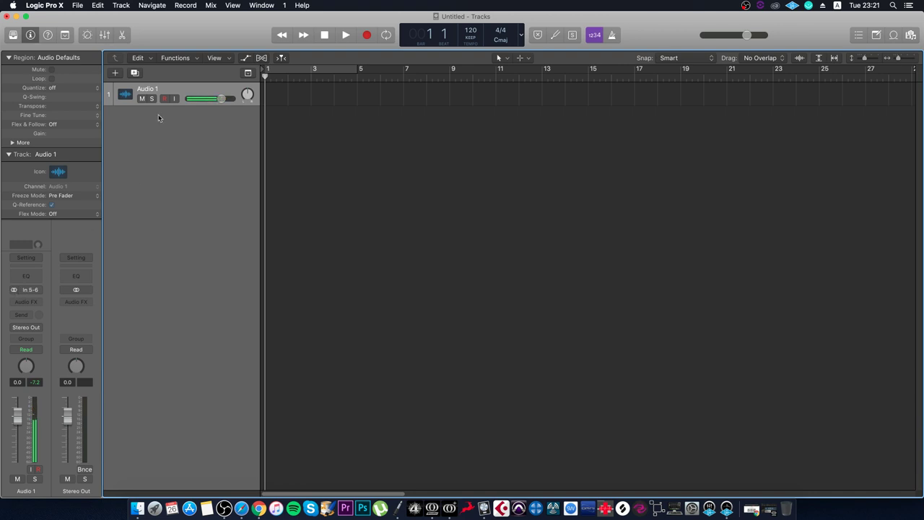
left_click(29, 290)
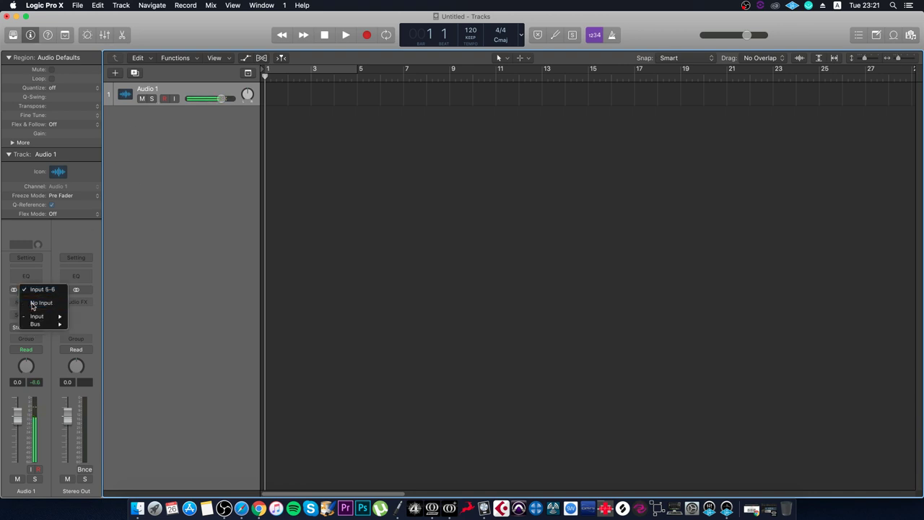
left_click(33, 303)
Step: Insert Antelope Audio's stereo Edge Microphone Emulation plug-in on Audio 1 and move its window to the middle of the workspace
left_click(26, 302)
mouse_move(58, 478)
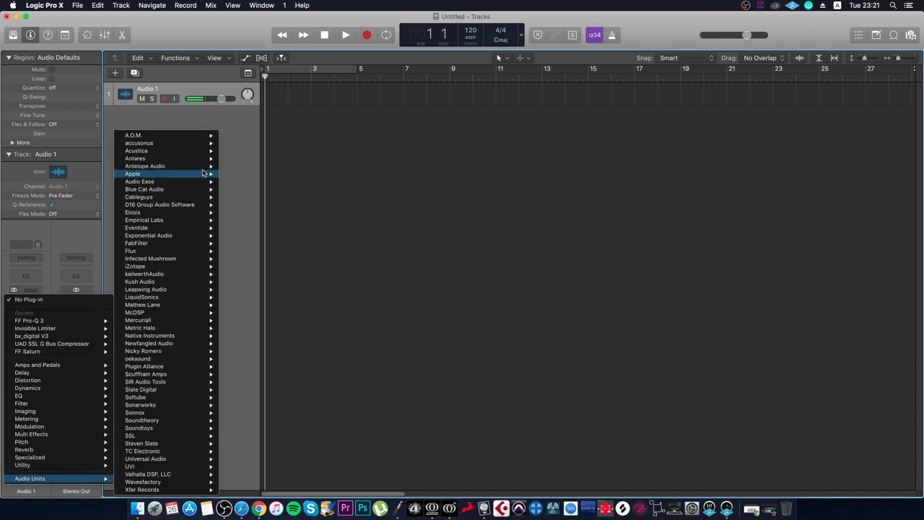
mouse_move(188, 167)
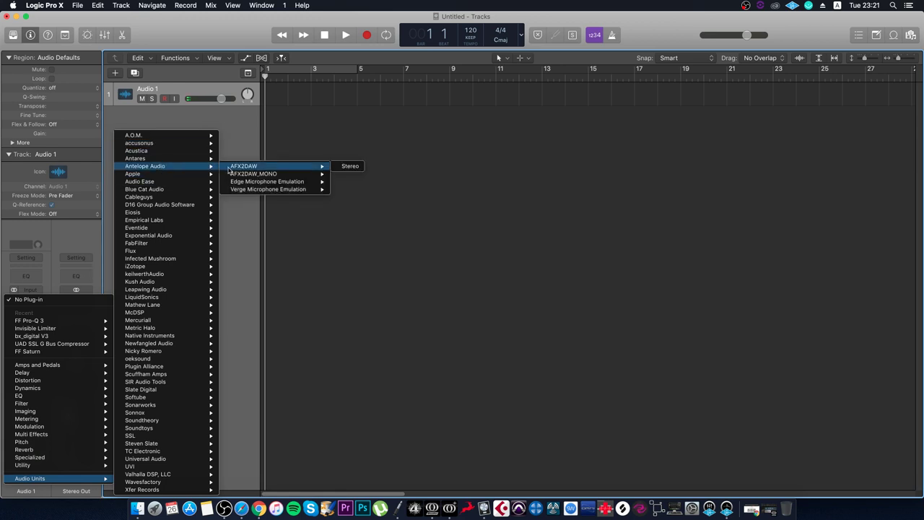
mouse_move(261, 190)
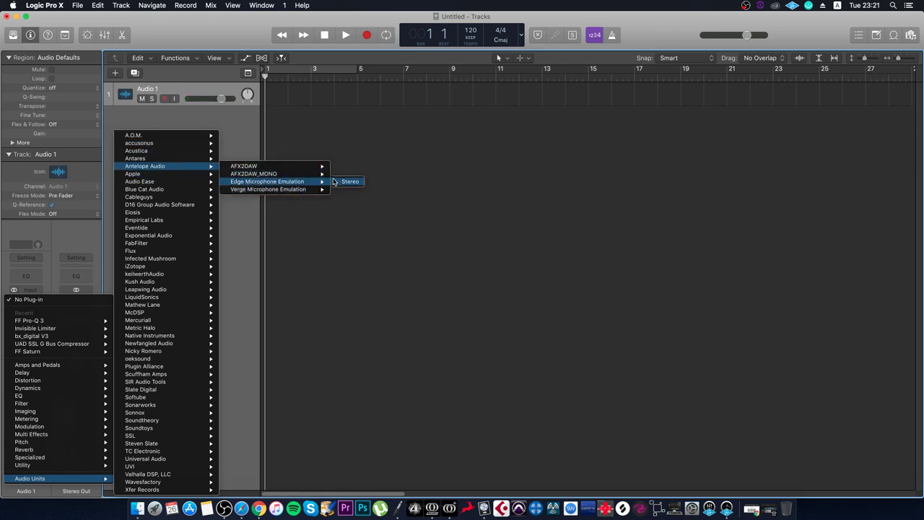
left_click(334, 181)
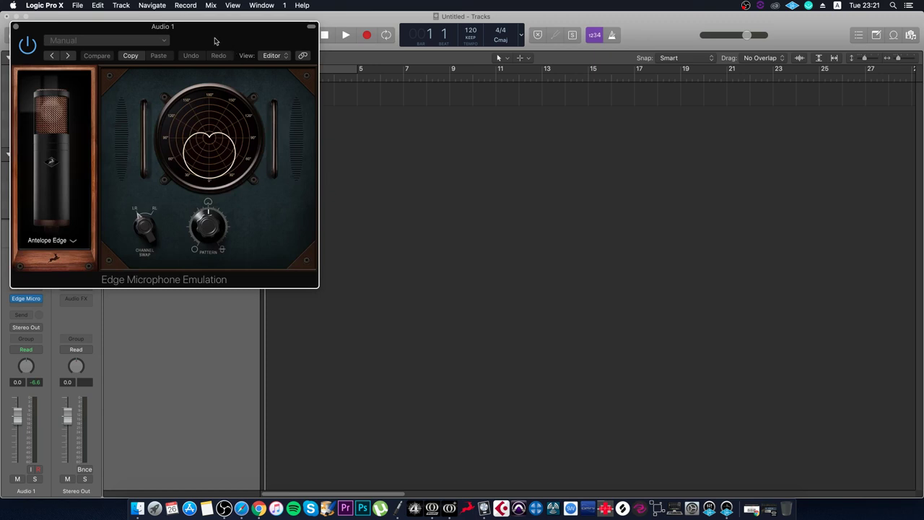
left_click_drag(217, 42, 543, 109)
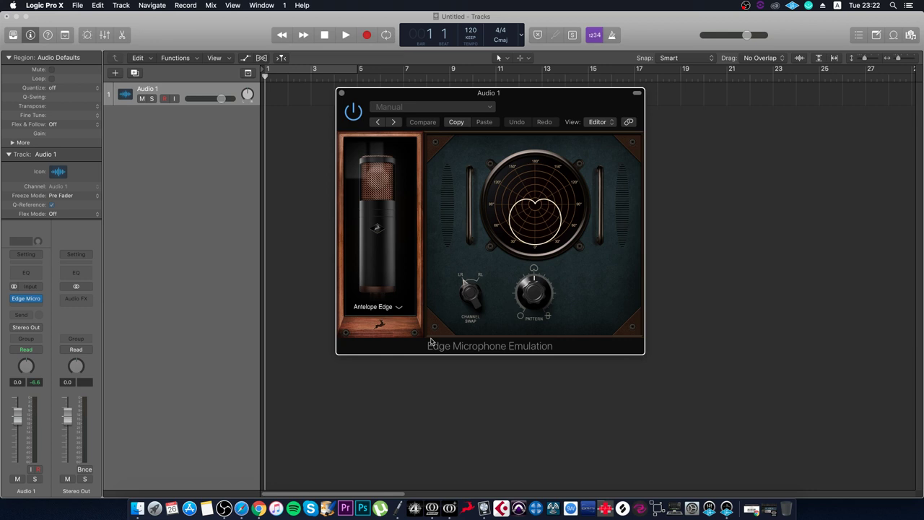
Step: Switch the plug-in's microphone model through Tokyo 800T and Berlin 47 FET, ending on Berlin 67
left_click(382, 310)
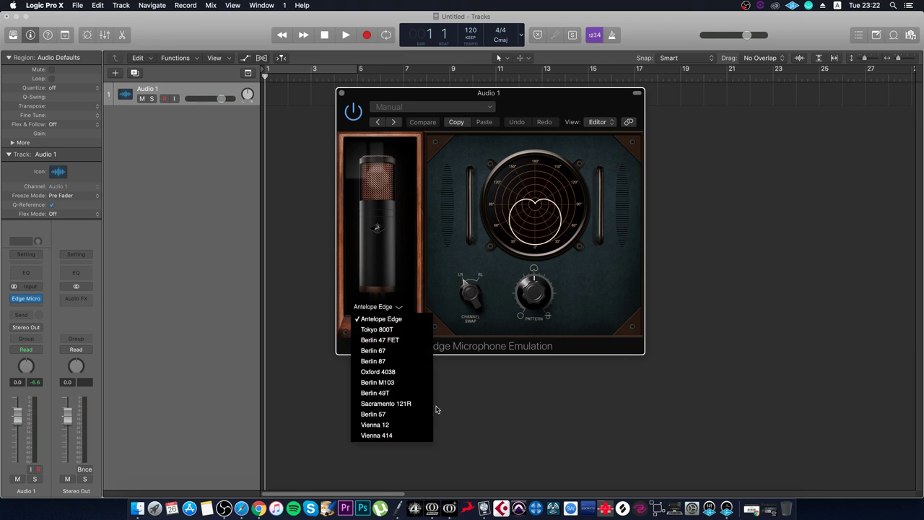
left_click(383, 331)
left_click(382, 308)
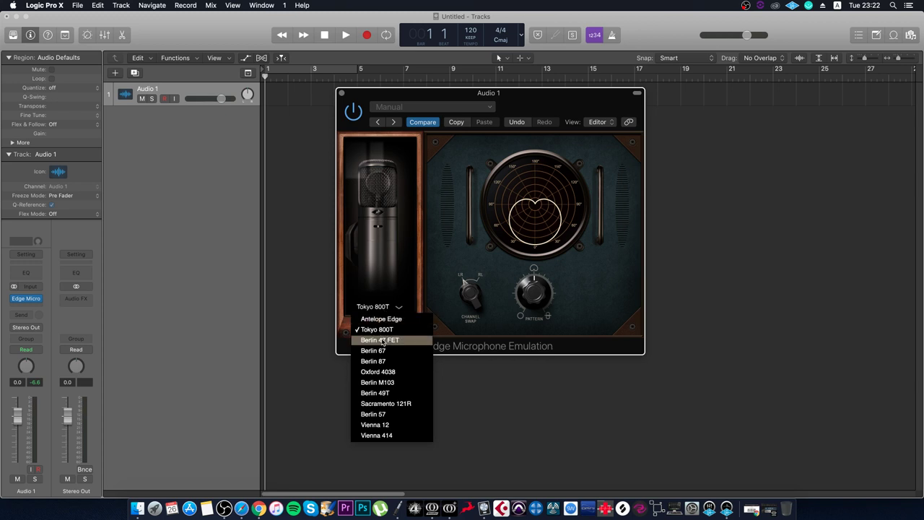
left_click(380, 341)
left_click(381, 307)
left_click(390, 351)
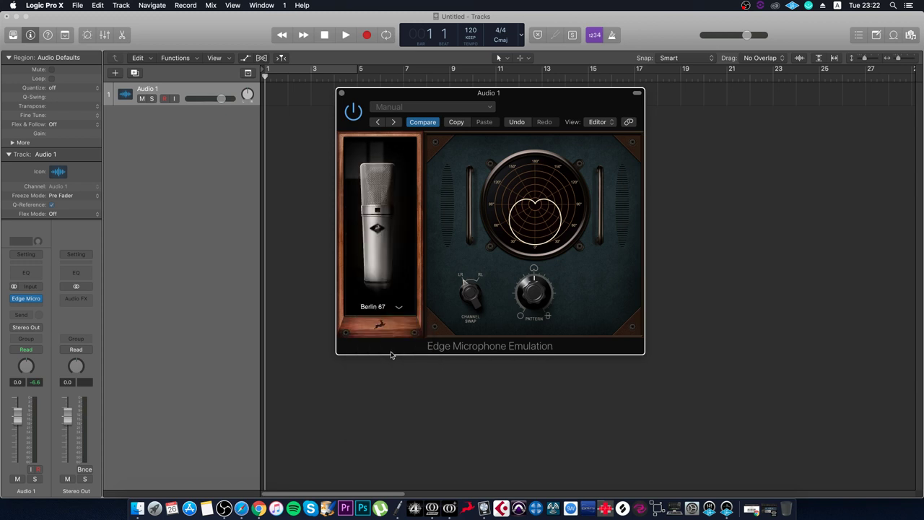
Step: Open the list of microphone models in the Edge Microphone Emulation plug-in
left_click(384, 307)
left_click(386, 314)
left_click(393, 313)
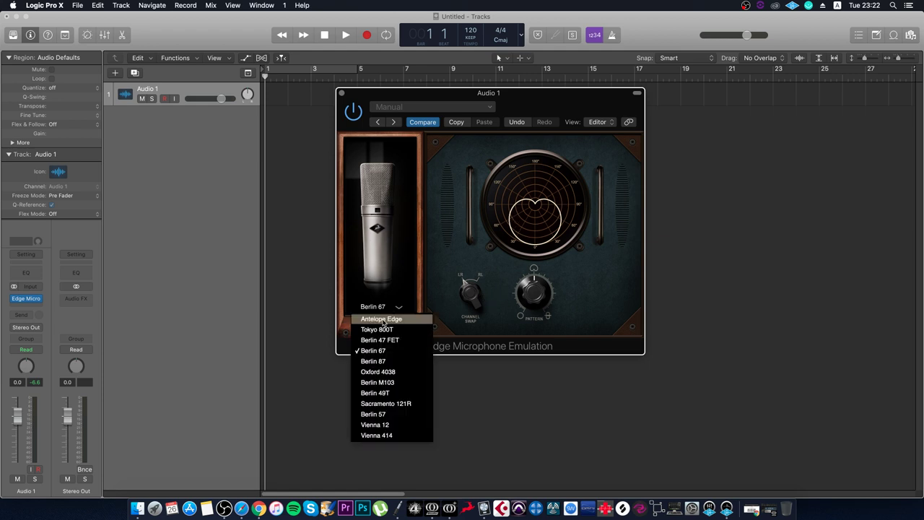